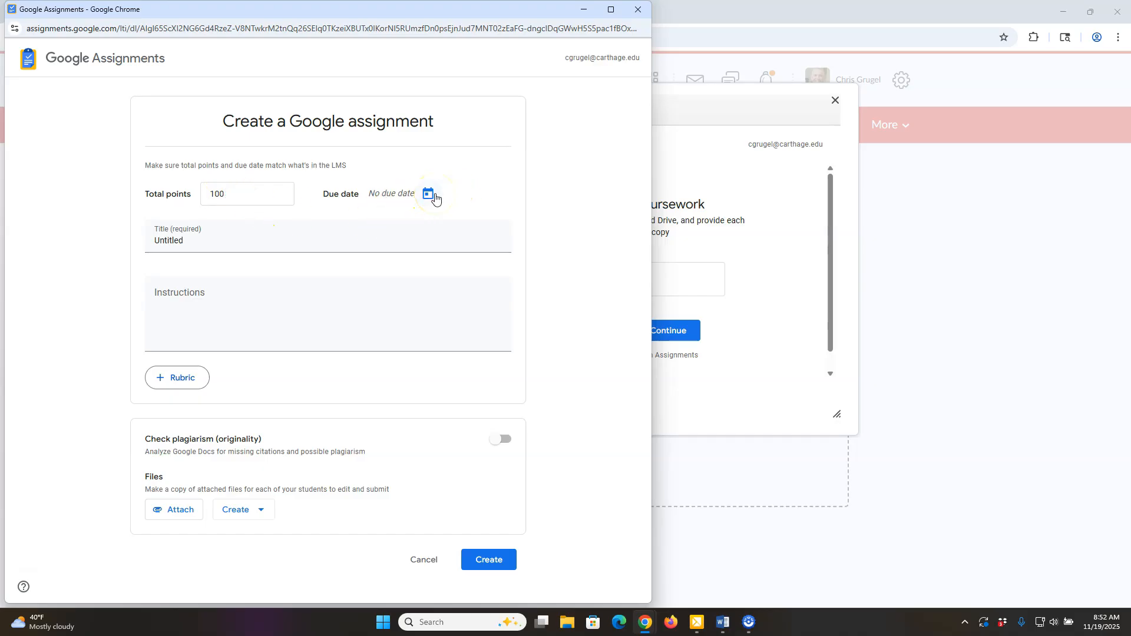
Step: Title the new Google assignment "Moon landing evidence"
click(194, 240)
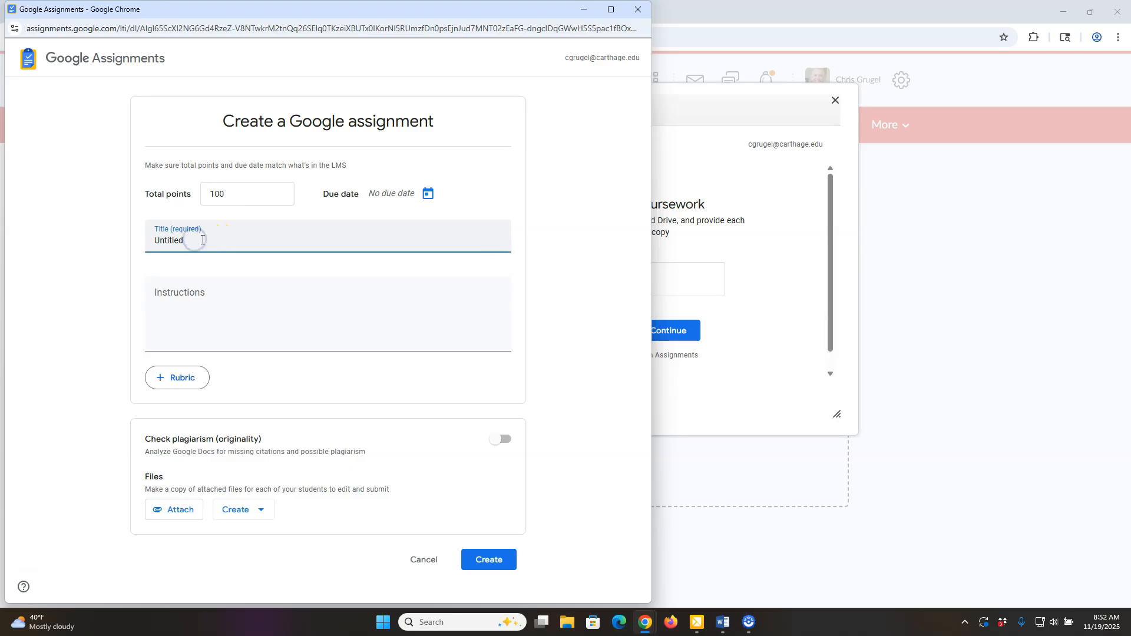
drag(223, 241, 97, 246)
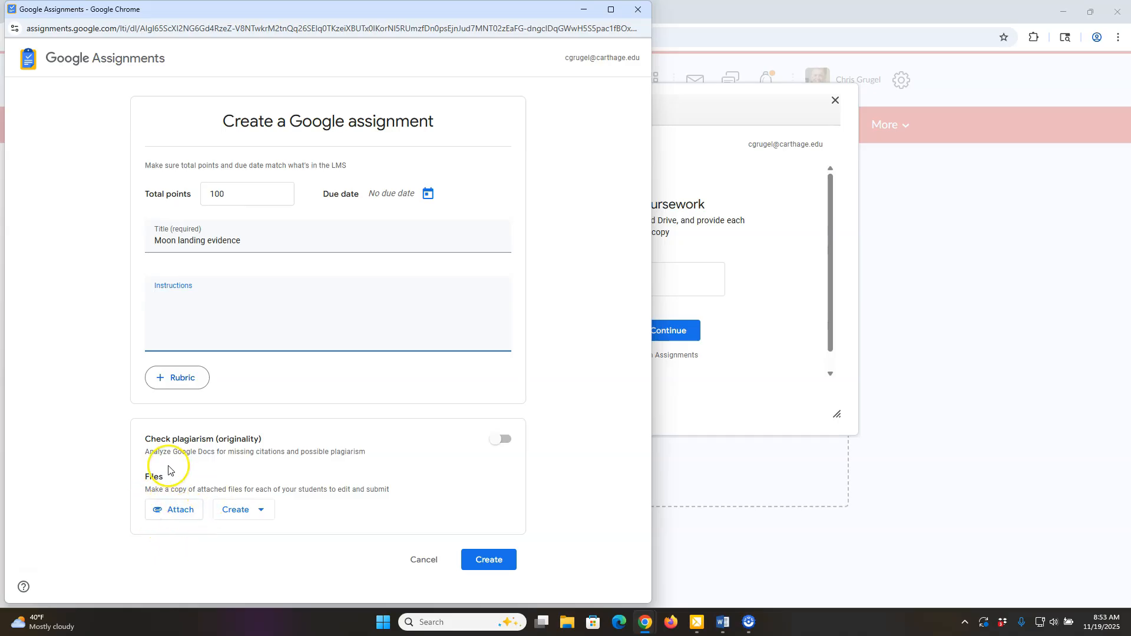
Step: Attach the Assignment 1 document from My Drive's Brightspace > Google Integration folder and create the assignment
click(168, 508)
click(133, 213)
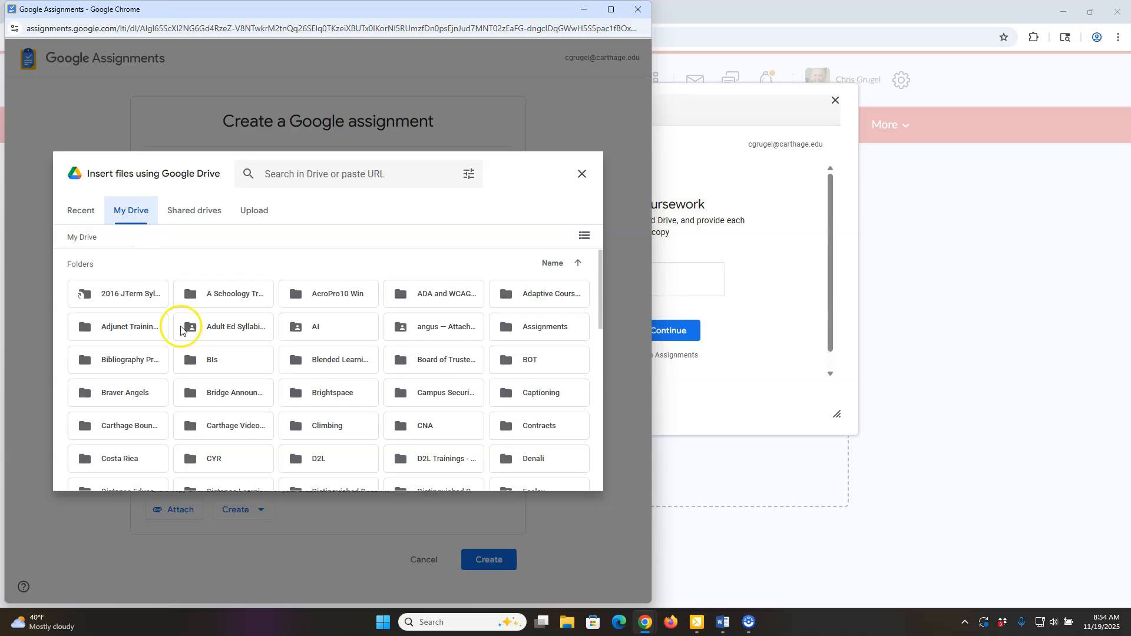
double_click(344, 396)
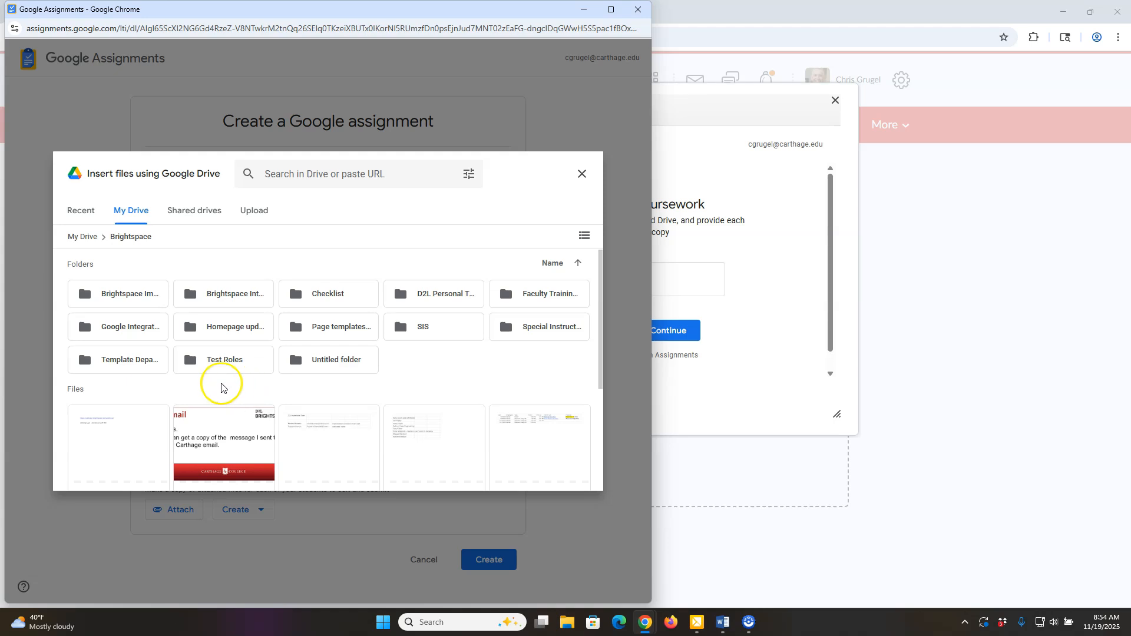
double_click(129, 327)
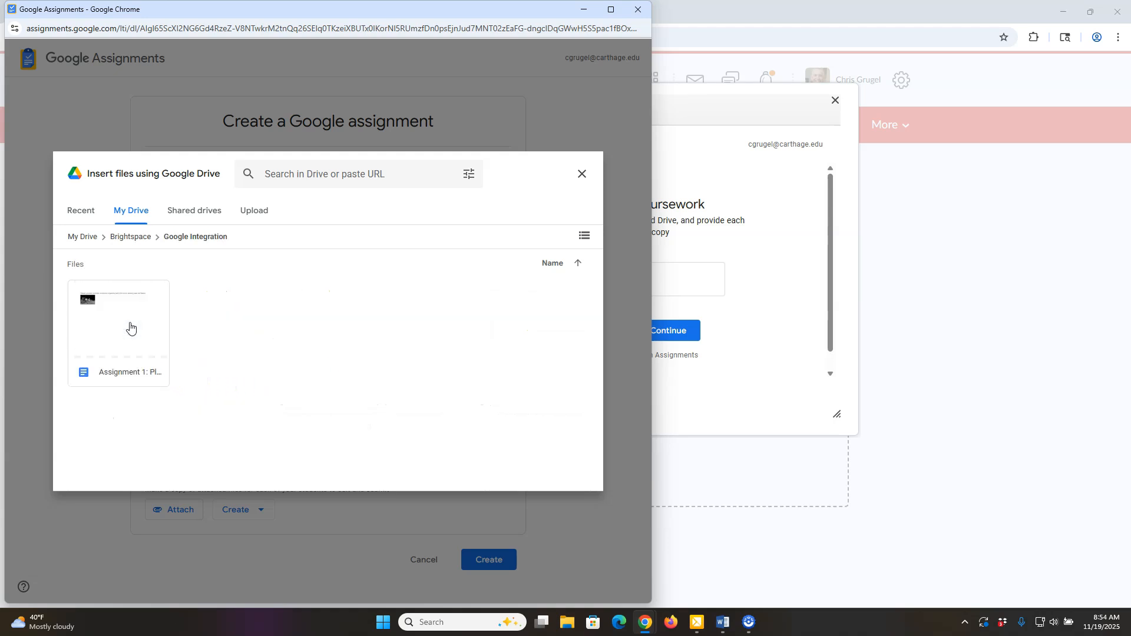
click(126, 328)
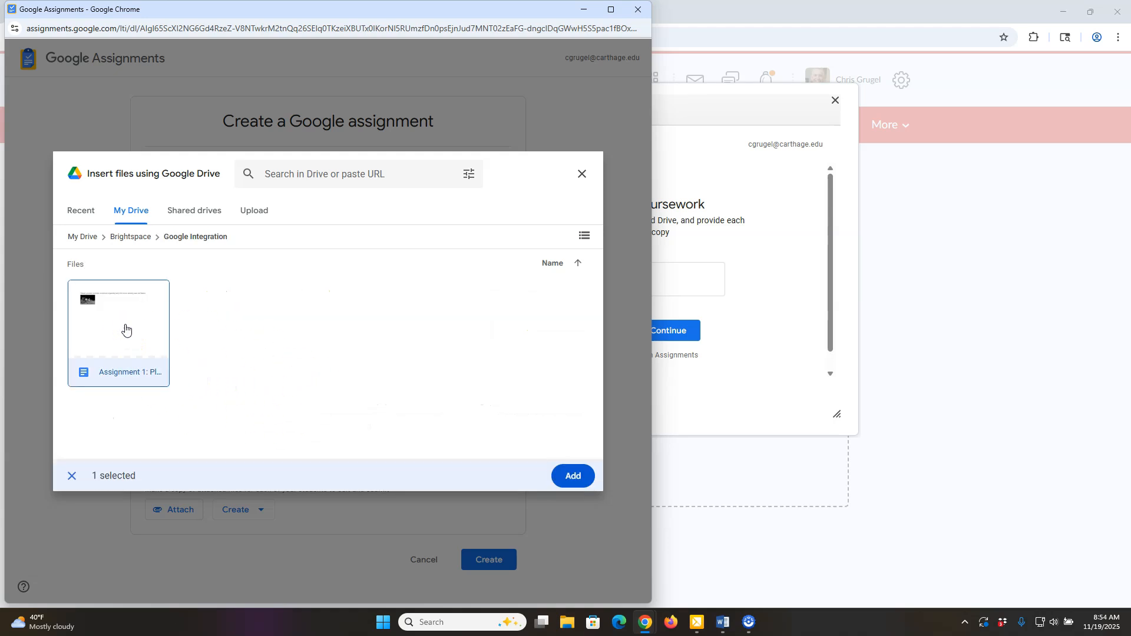
click(571, 476)
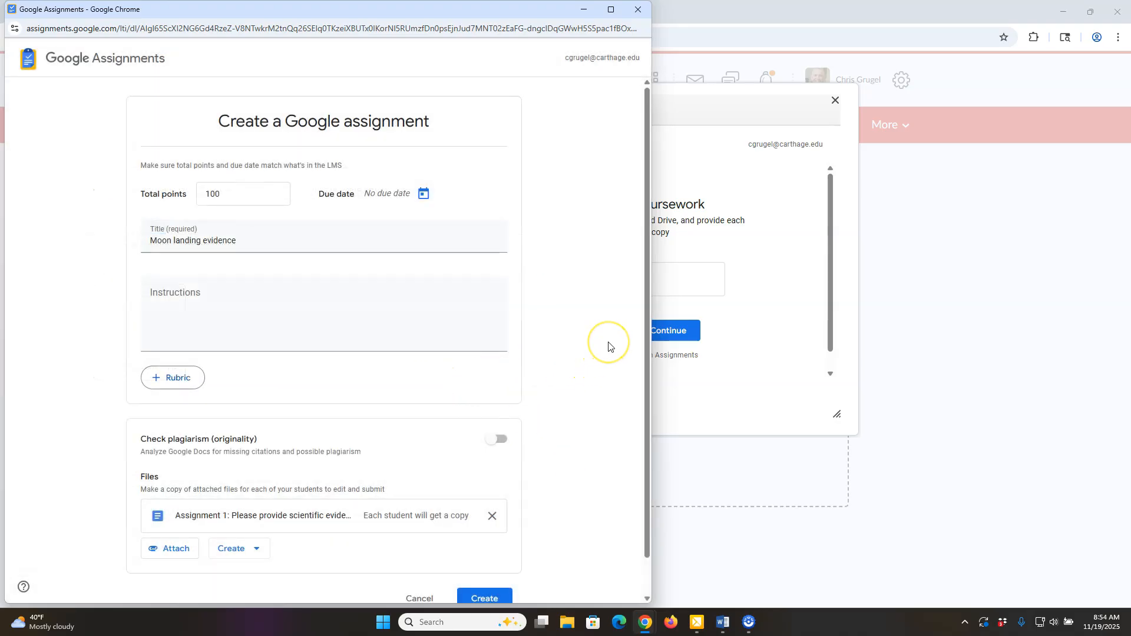
scroll(609, 346, down, 1)
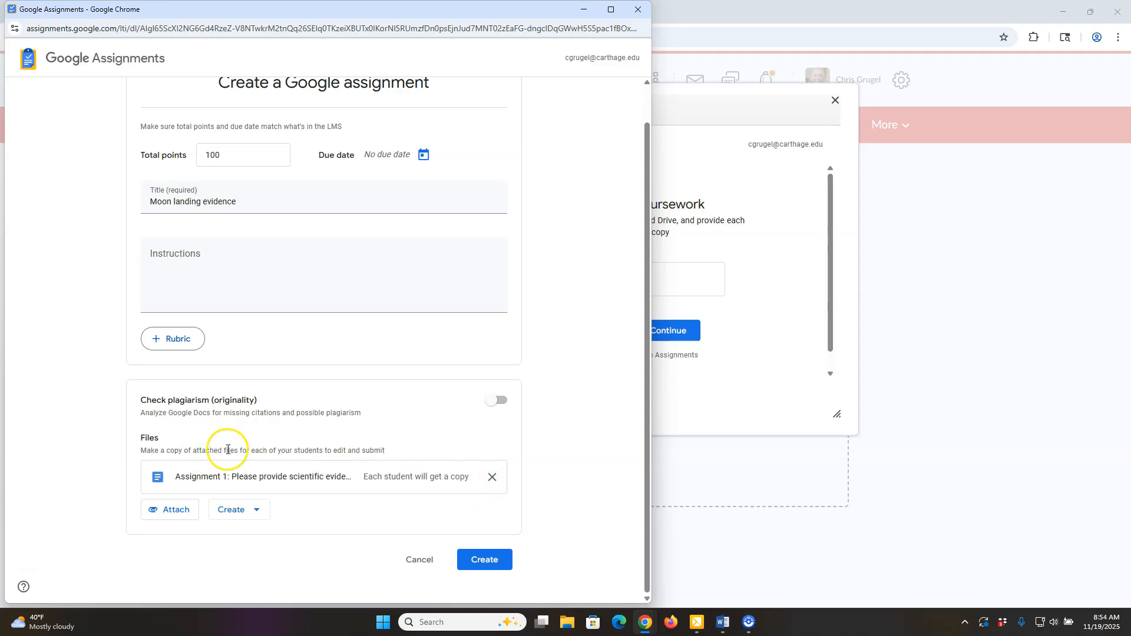
click(486, 561)
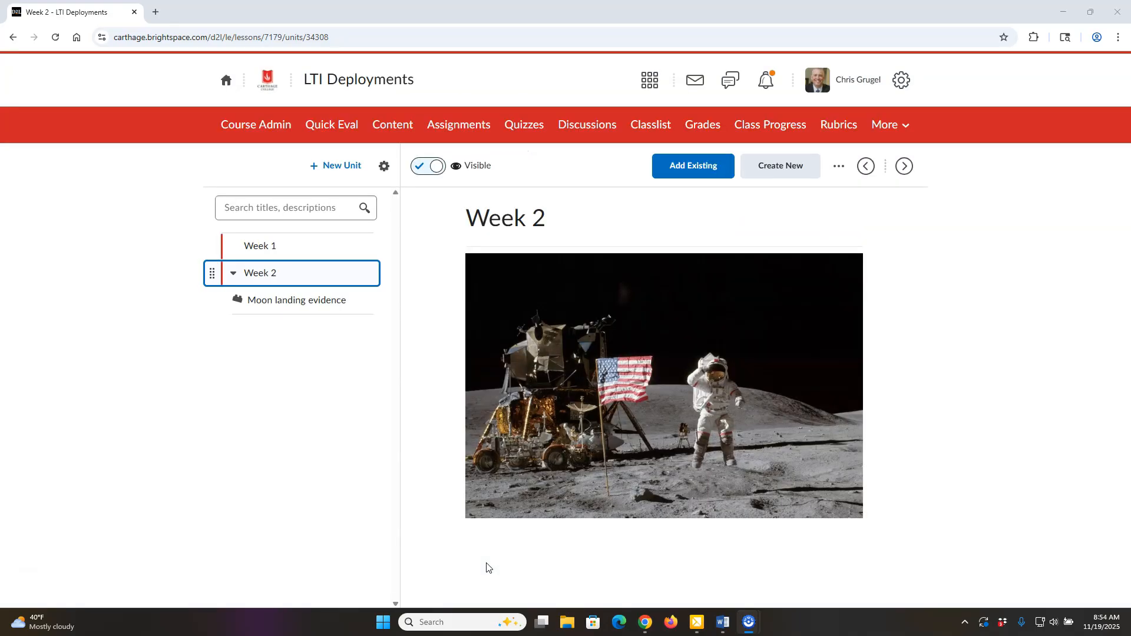
Step: Open the Moon landing evidence activity under Week 2 for editing
click(308, 302)
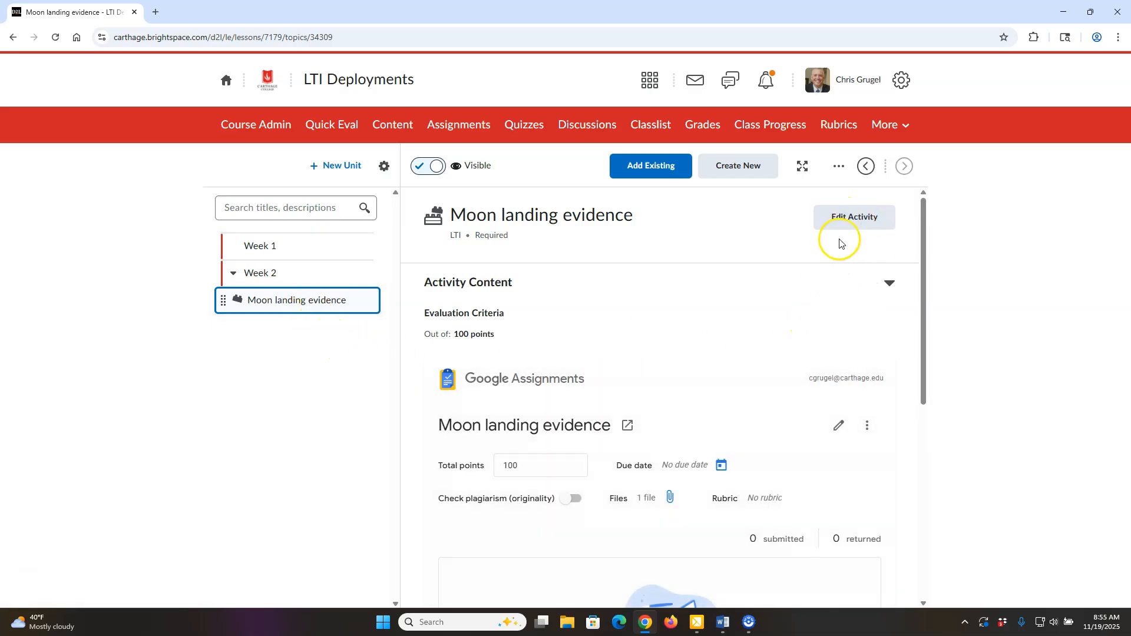
click(854, 220)
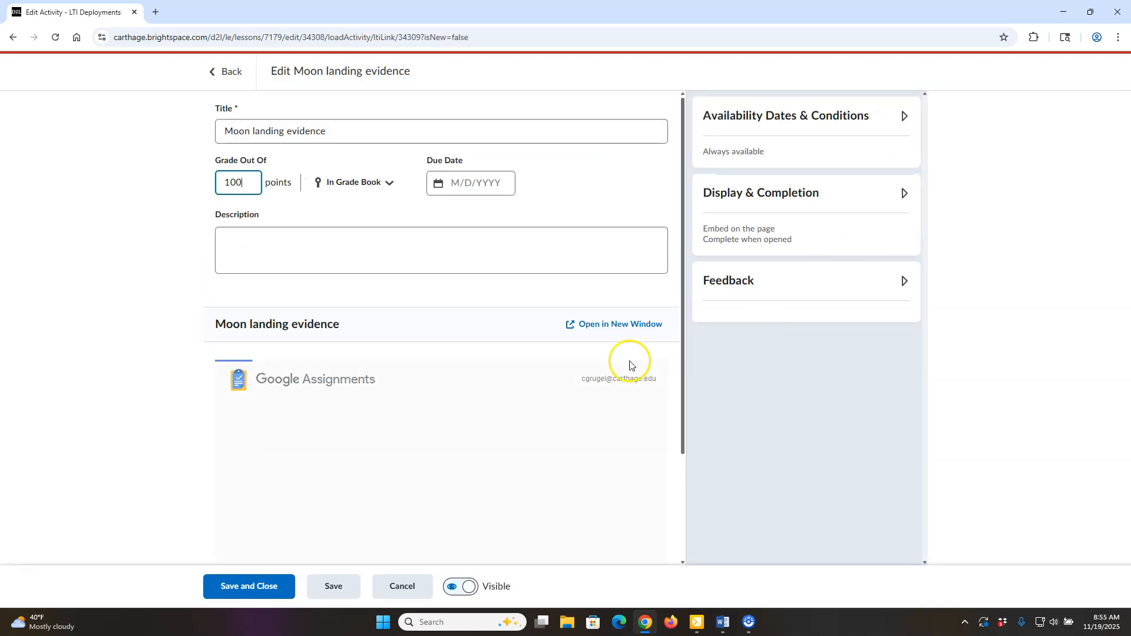
click(280, 131)
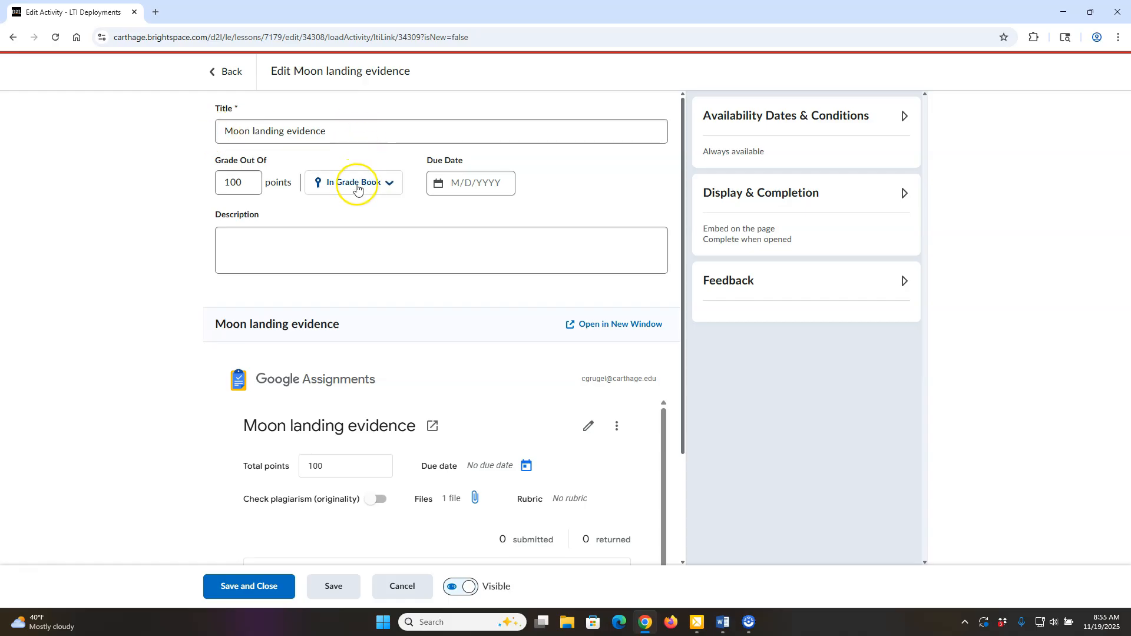
Step: Check the options for linking the activity to a new or existing grade item, leaving the grade book setting as is
click(390, 188)
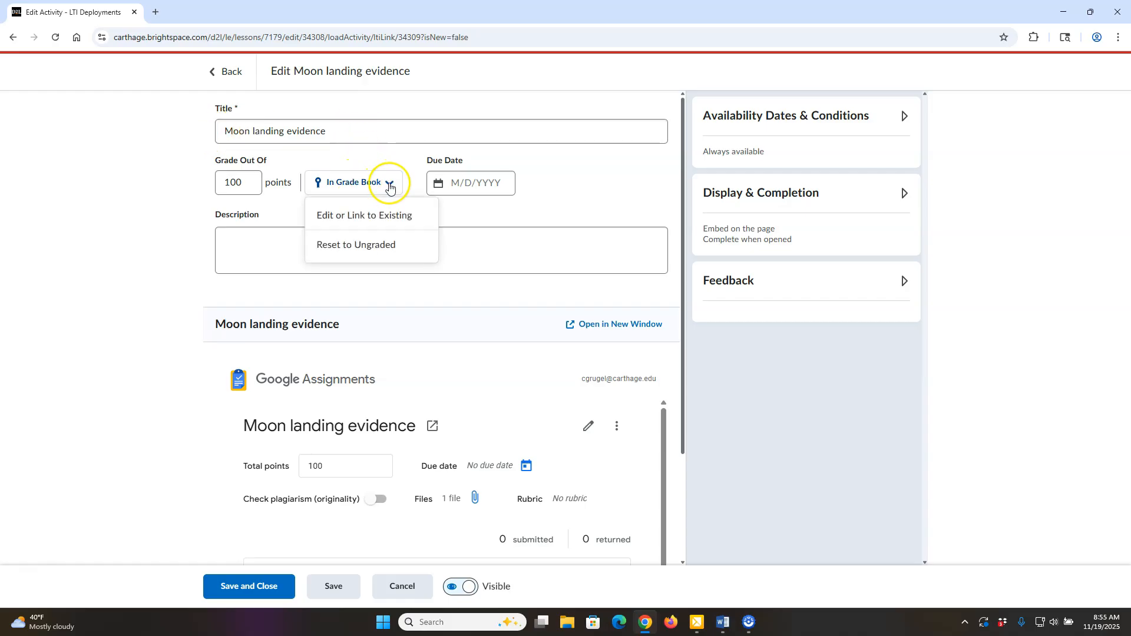
click(399, 216)
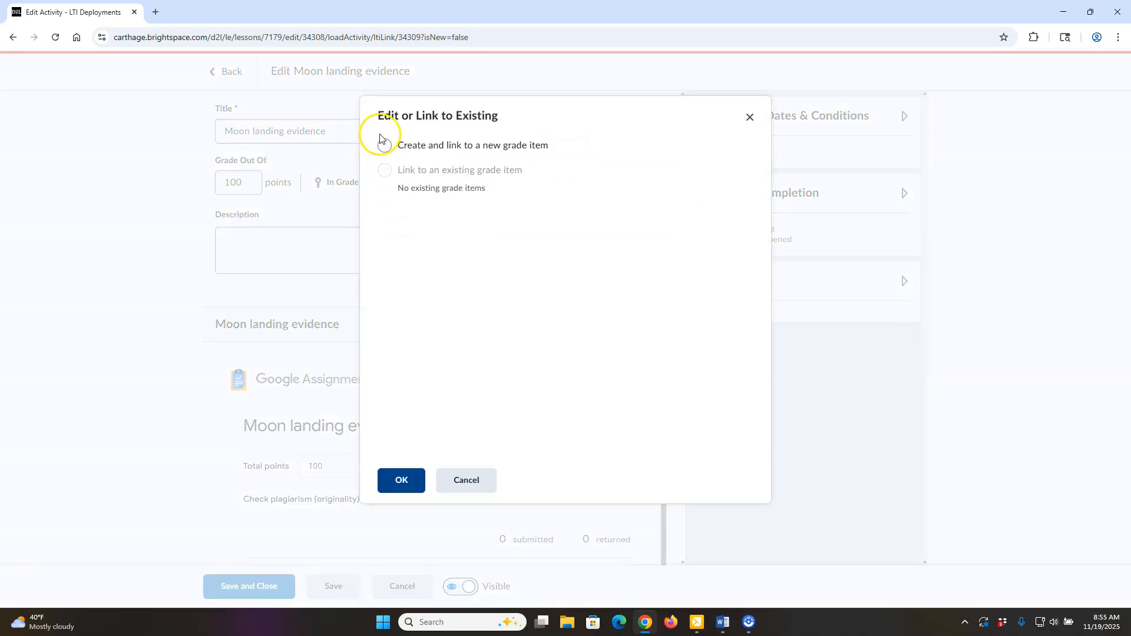
click(475, 483)
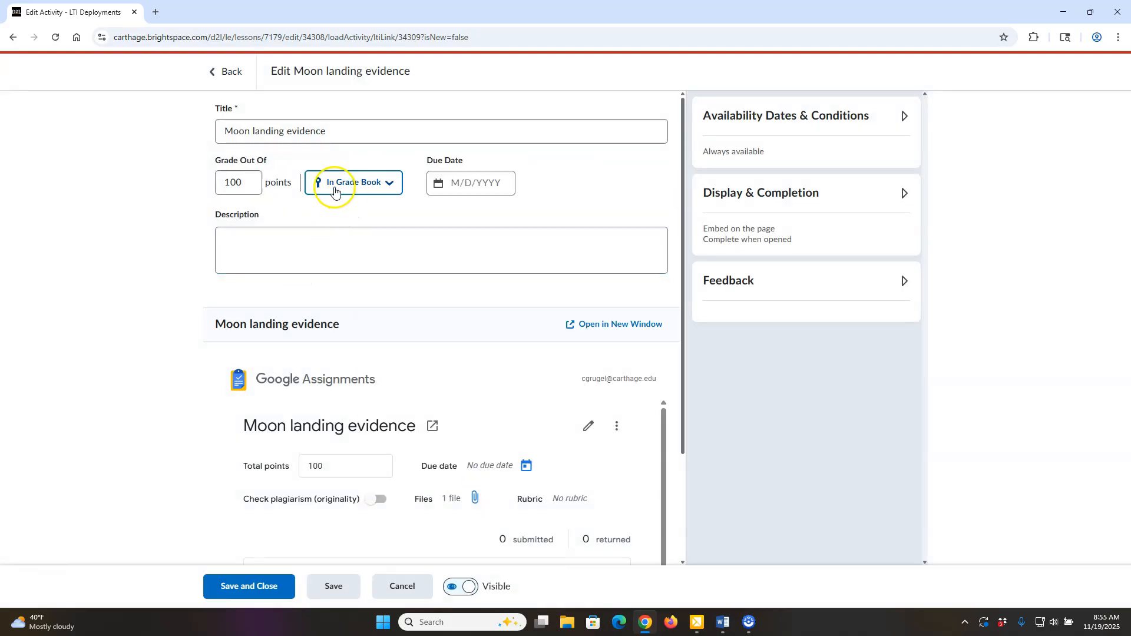
Step: Set the activity's due date to 12/1/2025, then save and close it
click(459, 188)
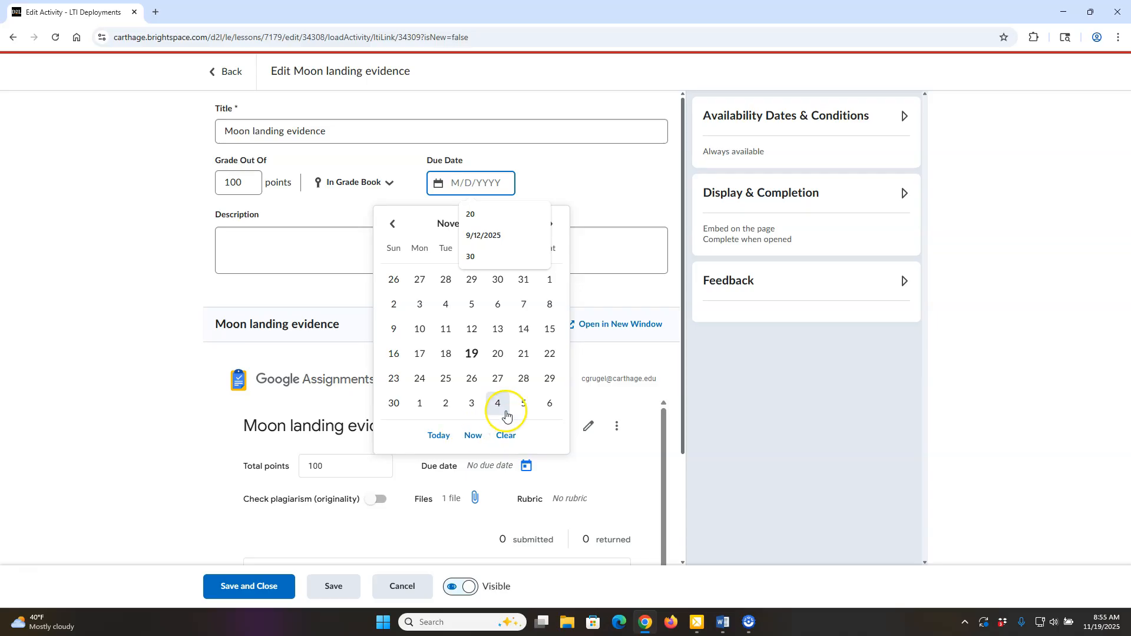
click(554, 228)
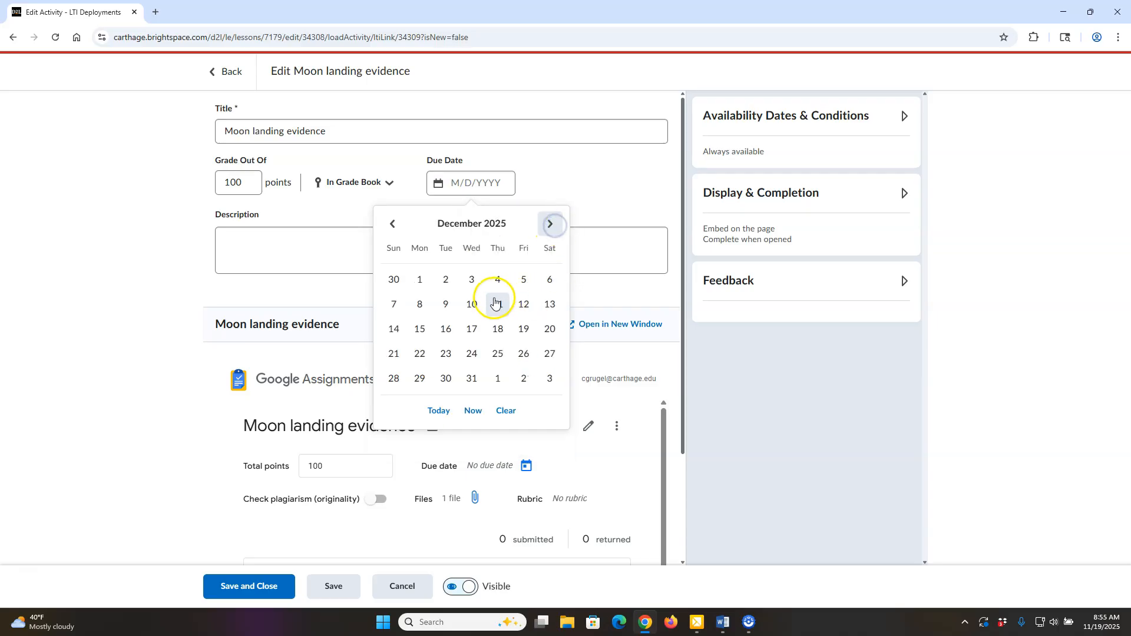
click(421, 280)
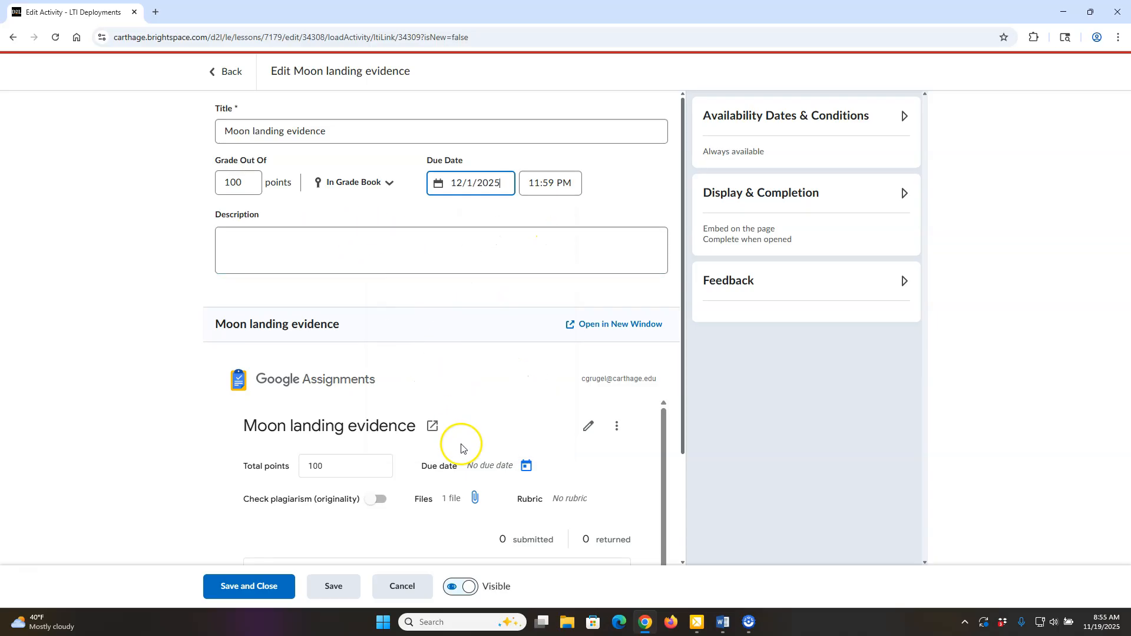
scroll(460, 468, down, 1)
click(265, 583)
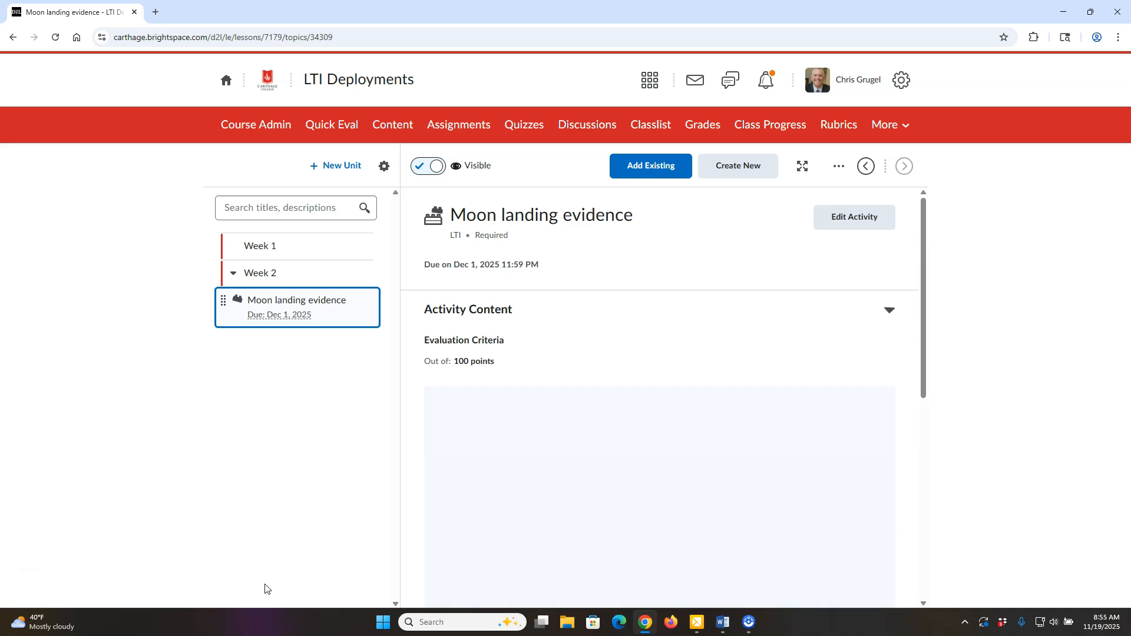
Step: View the embedded Google assignment and the student-side image in the "screenshot 1" e-mail
scroll(547, 385, down, 4)
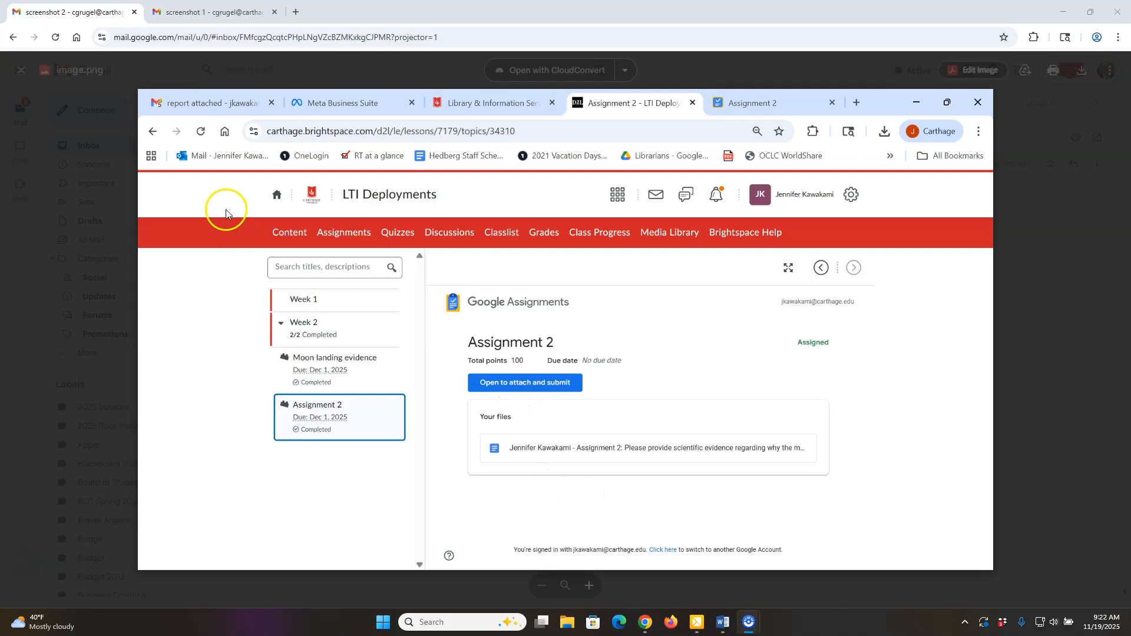
click(239, 9)
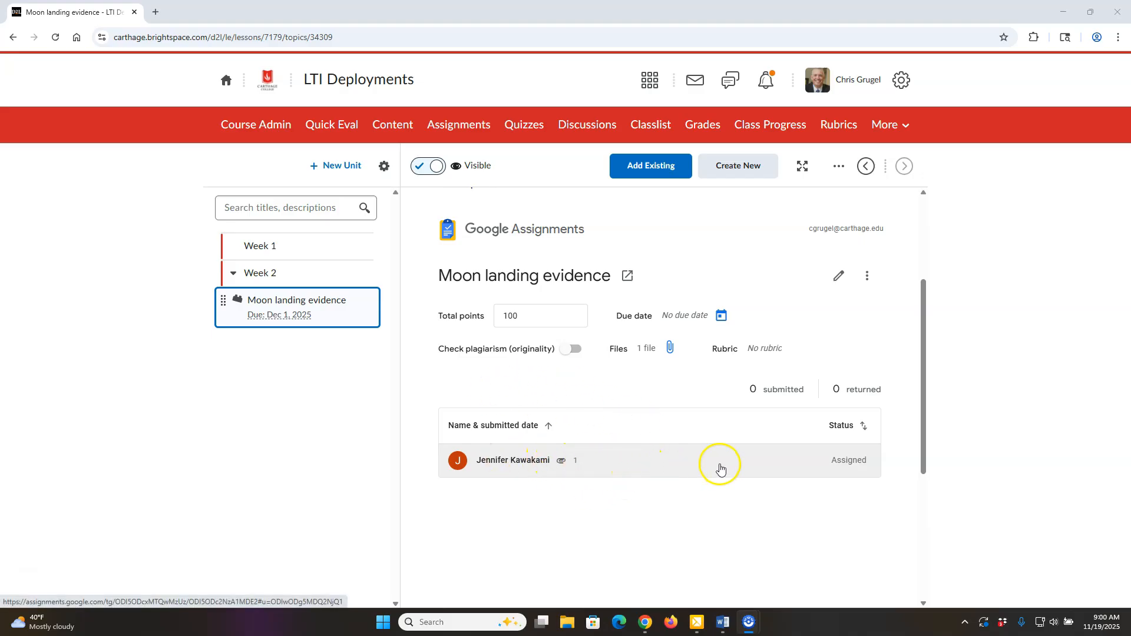
Step: View the student's in-progress document for Moon landing evidence from the submissions list and close it
double_click(548, 463)
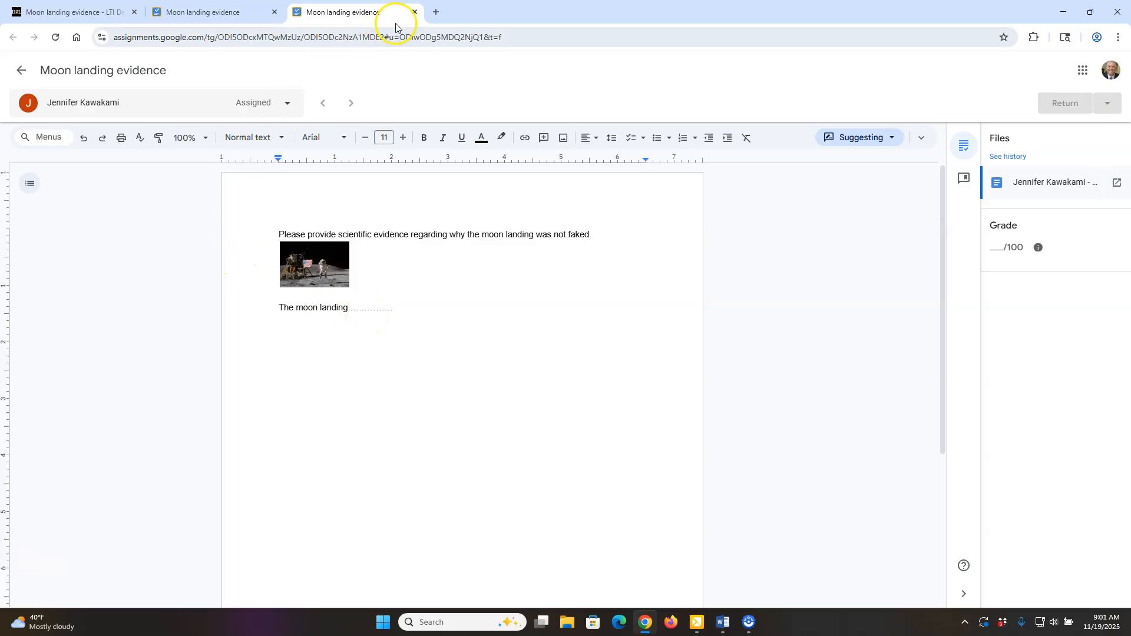
click(415, 11)
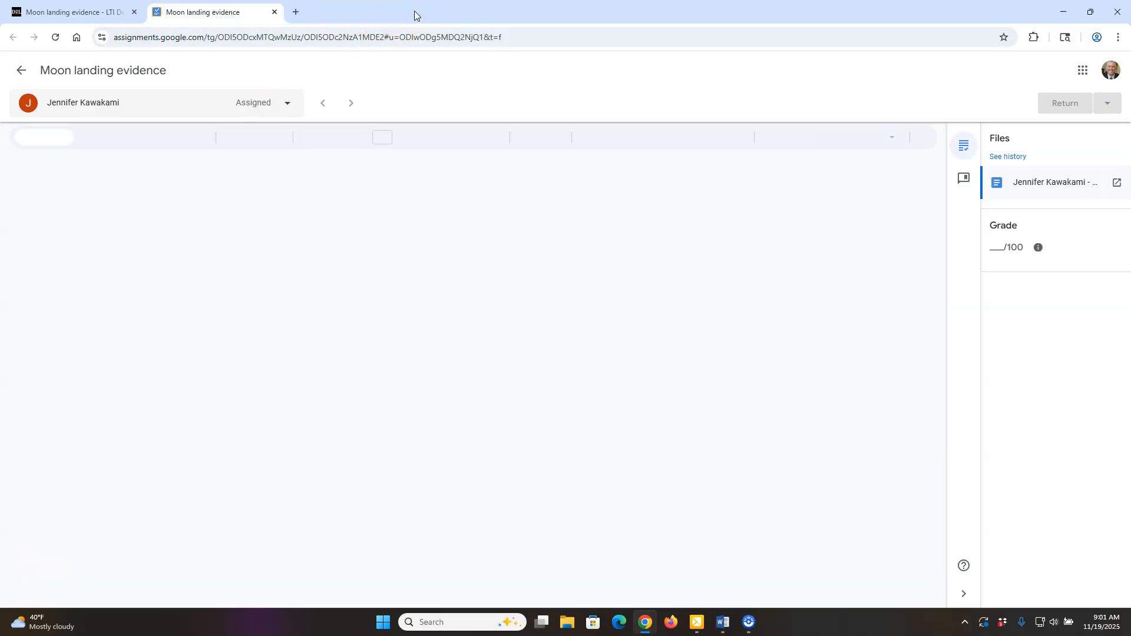
click(275, 12)
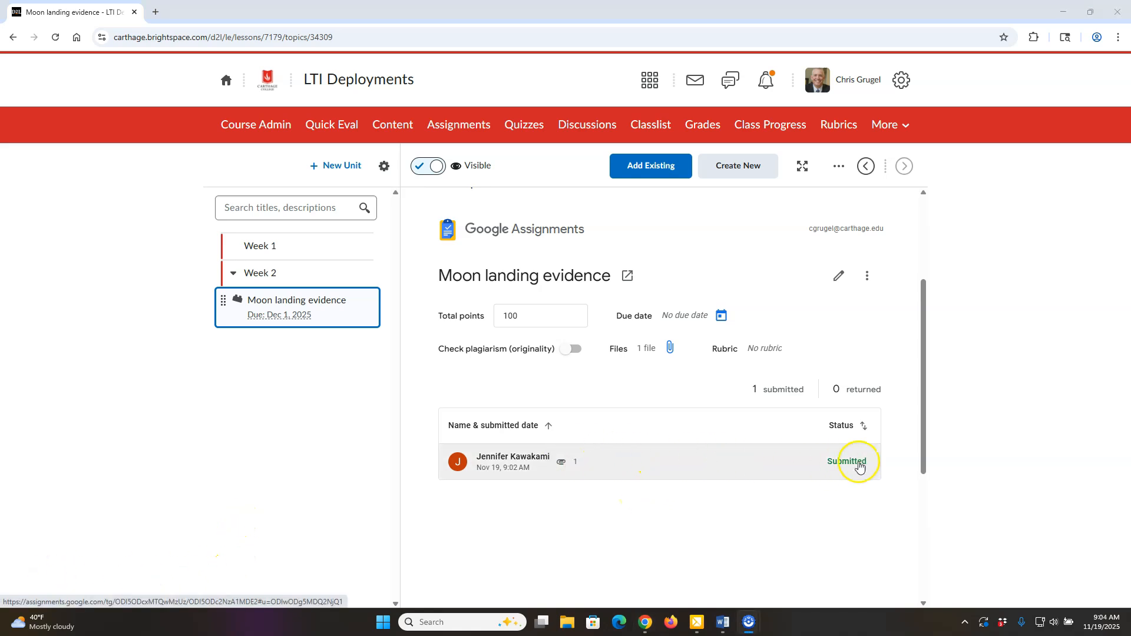
Step: Open the student's submitted moon landing report and look through its content
click(548, 462)
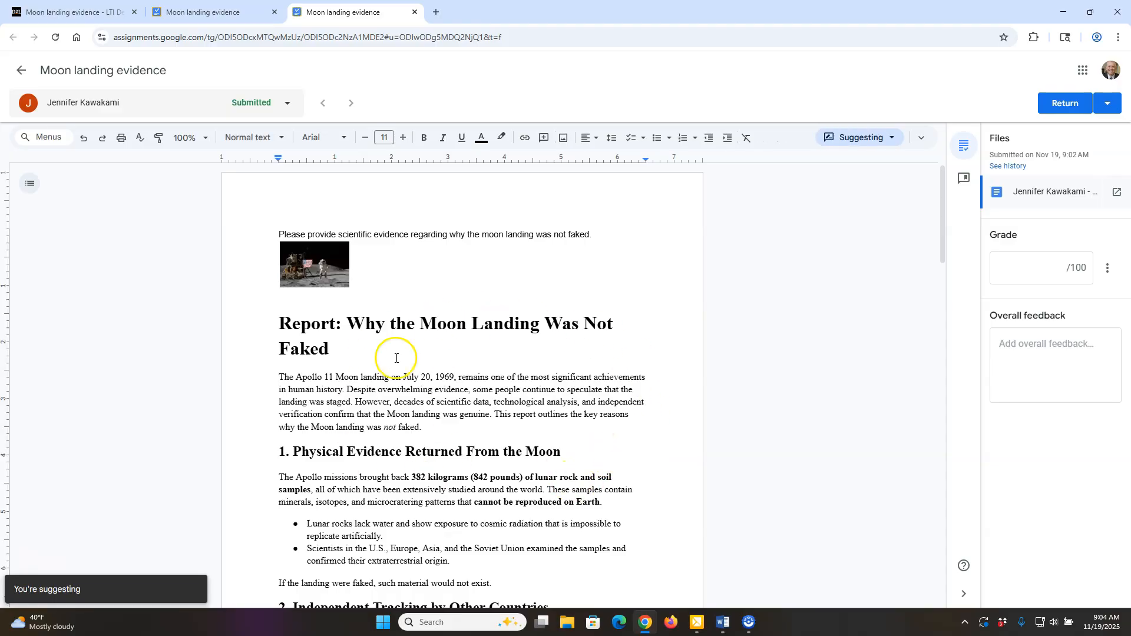
scroll(444, 465, down, 3)
scroll(505, 291, up, 3)
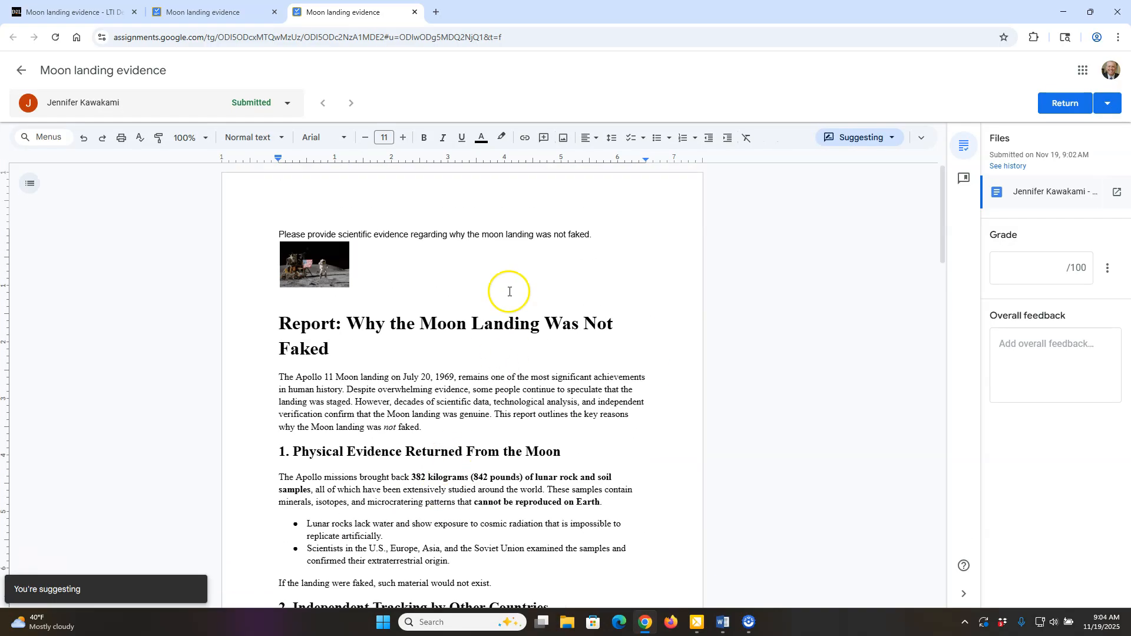
Step: Grade the submission 95 out of 100 and return it to the student
click(1050, 272)
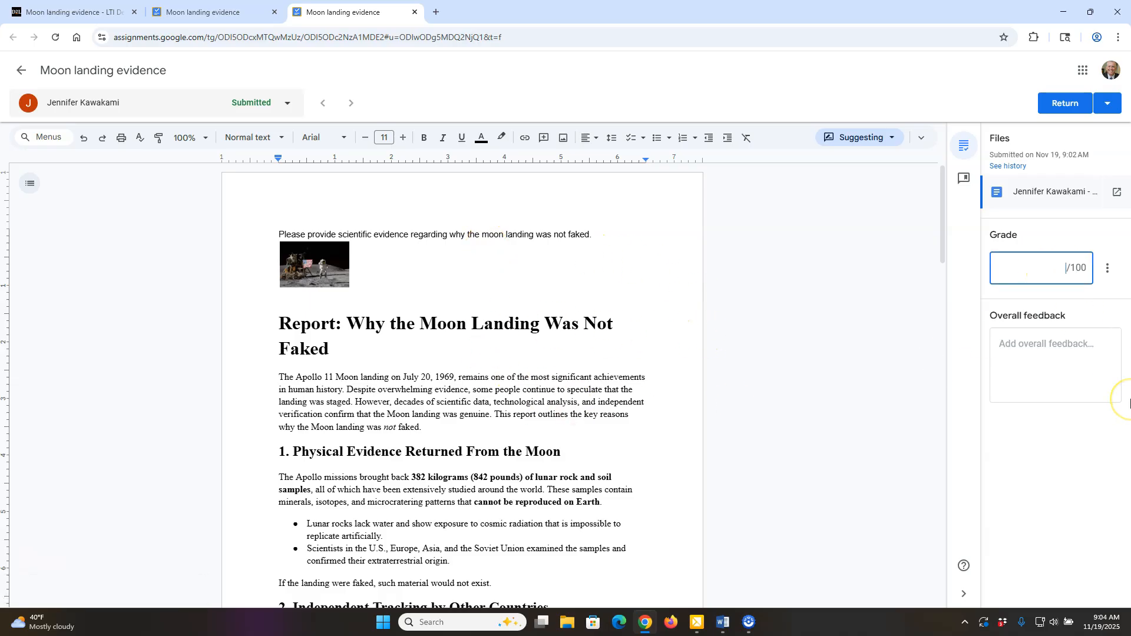
text(95)
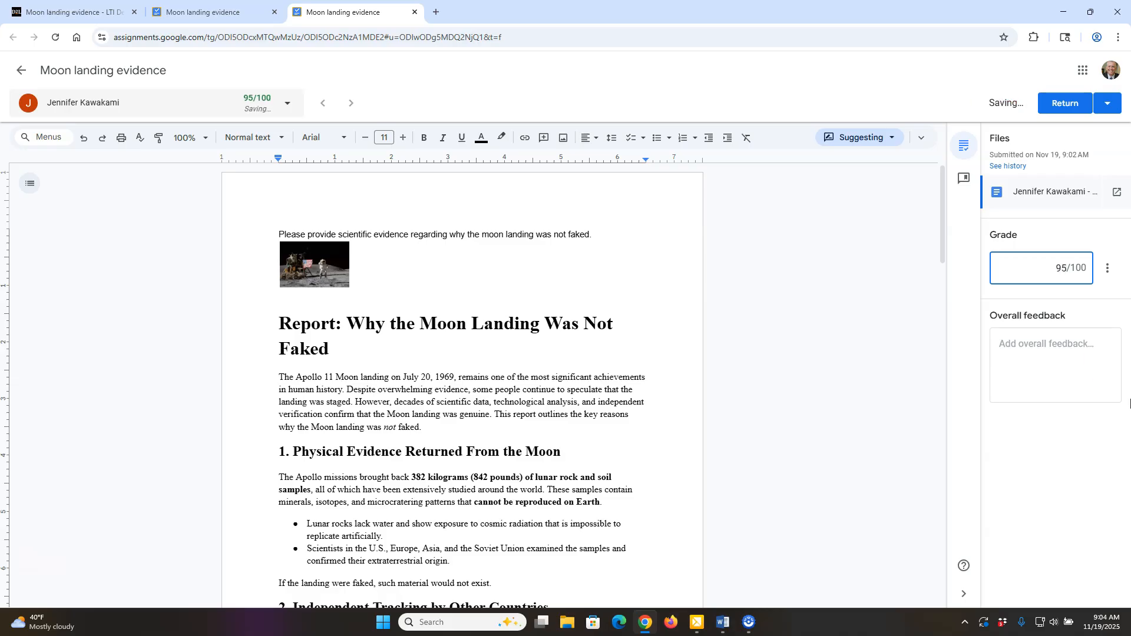
click(1067, 461)
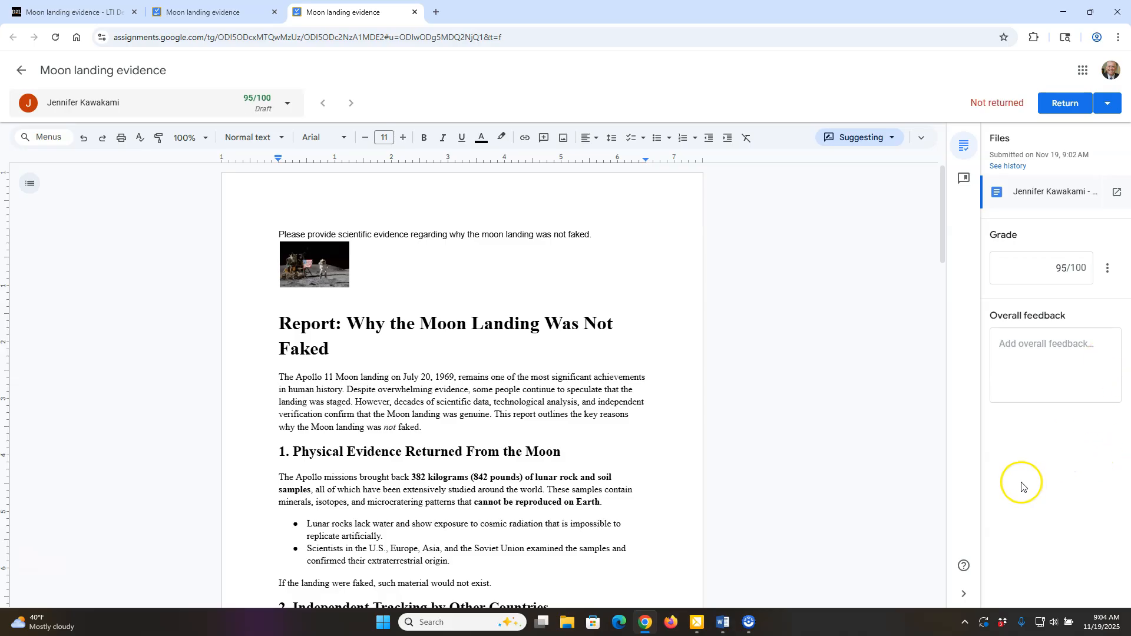
click(1106, 107)
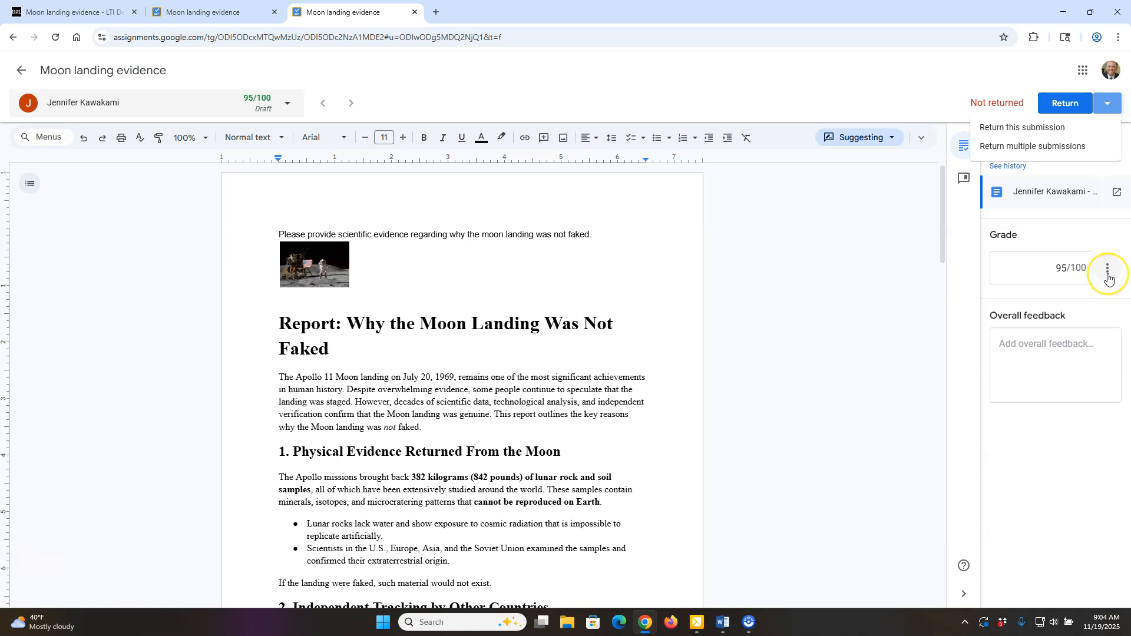
click(1067, 101)
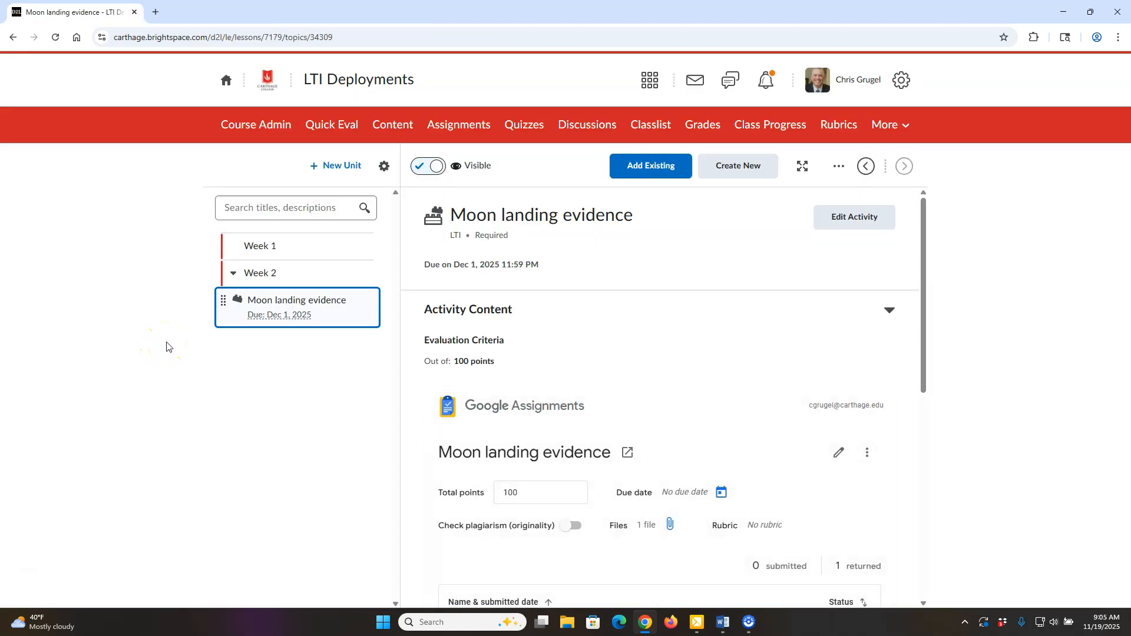
Step: Check the student's returned grade in the Moon landing evidence submissions list
click(211, 337)
scroll(778, 432, down, 2)
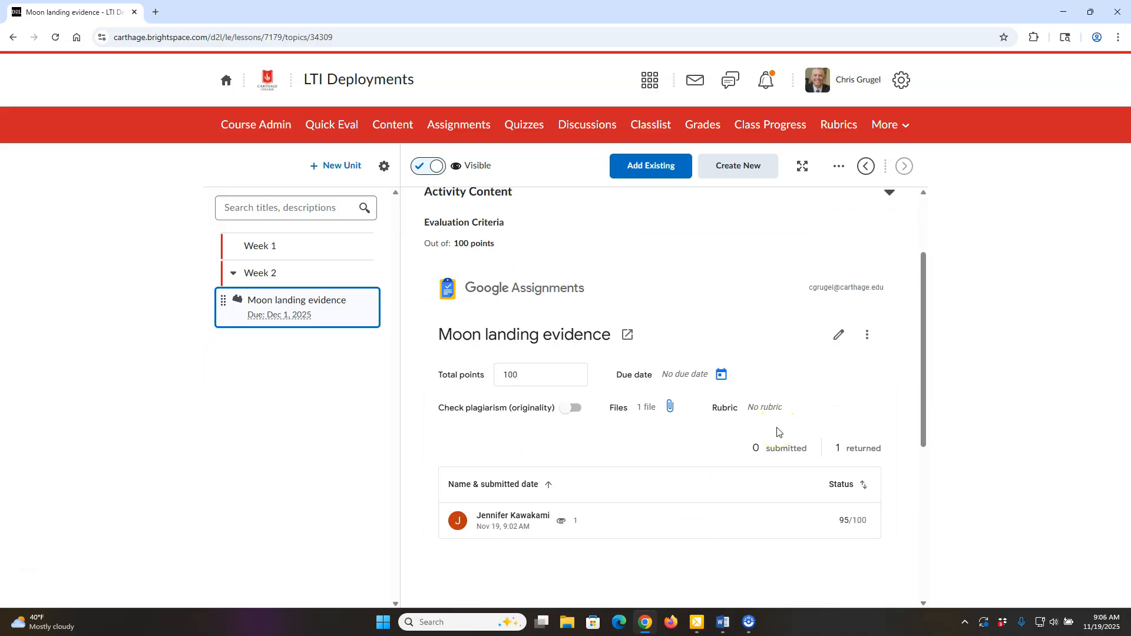
click(844, 529)
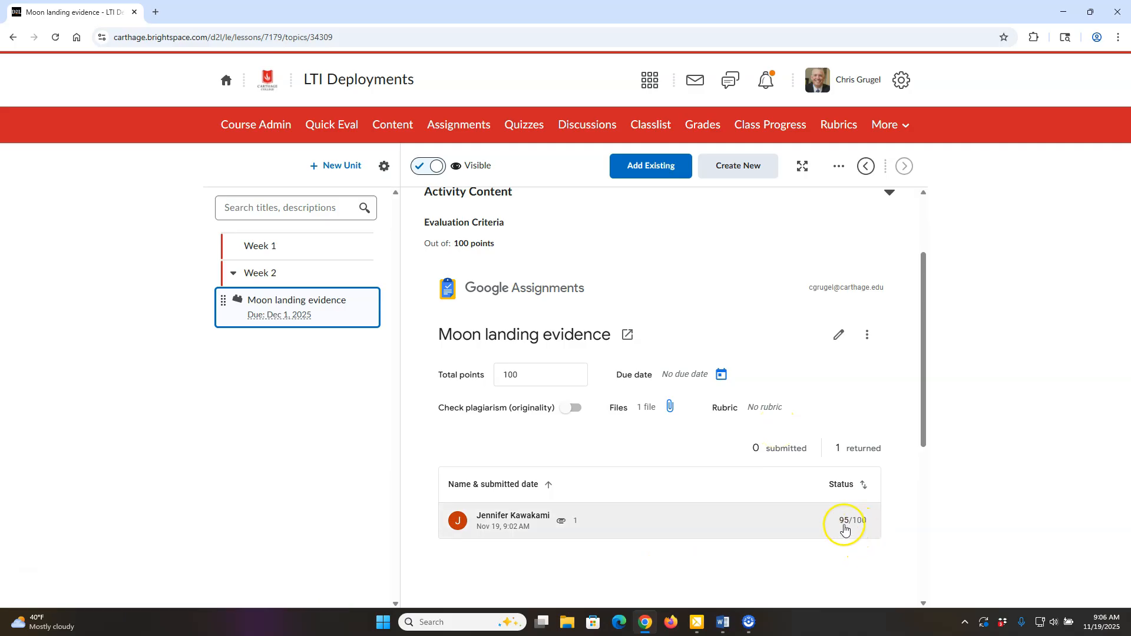